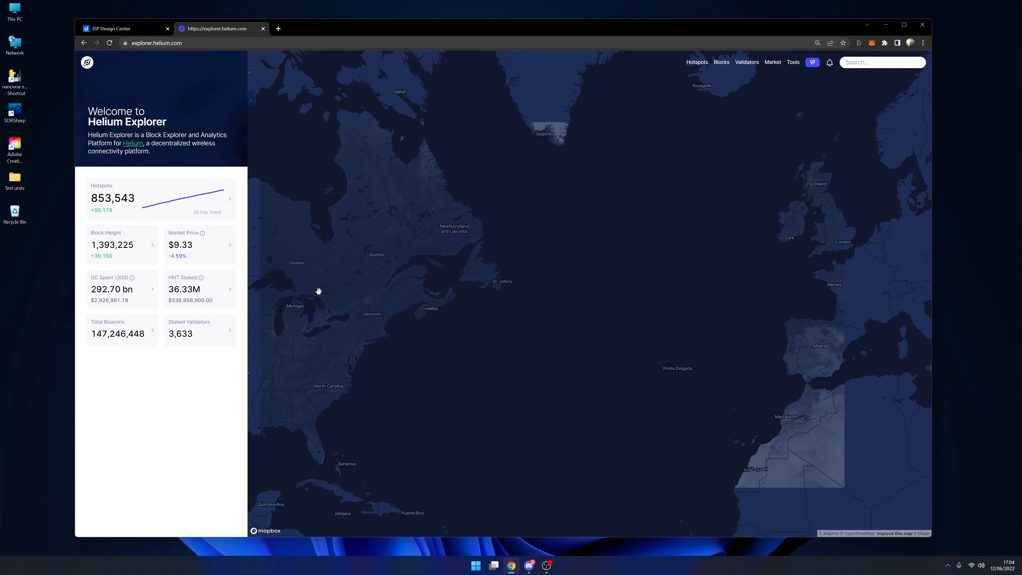
- Examine the Helium hotspot density across London and its surroundings on the explorer map
scroll(744, 268, up, 10)
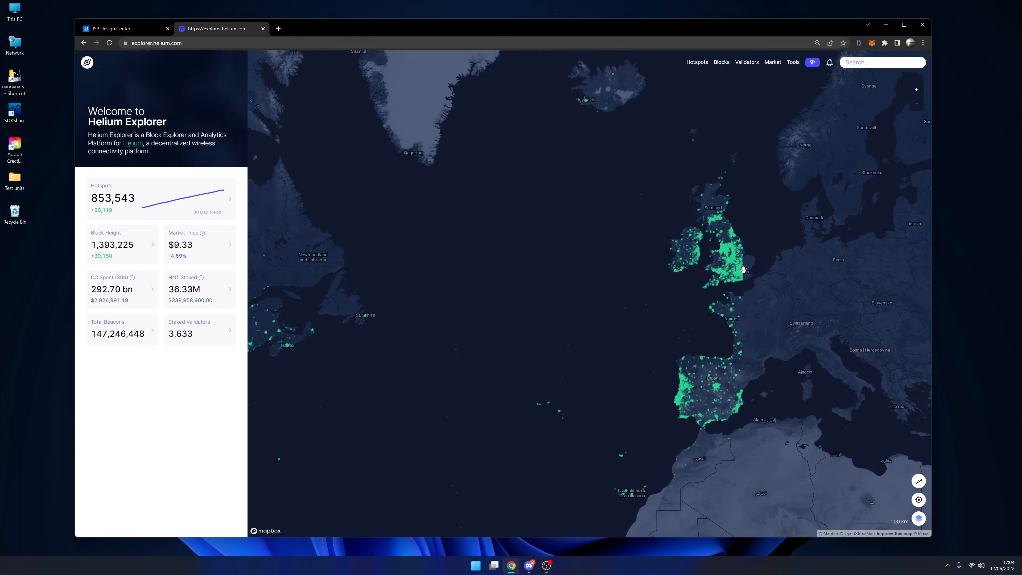
scroll(724, 296, up, 10)
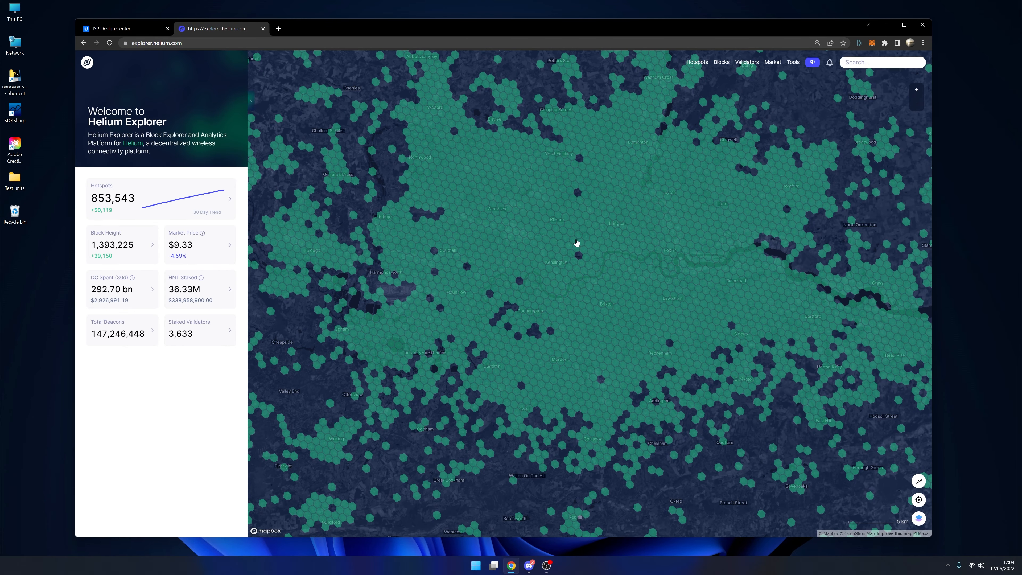
scroll(685, 258, up, 5)
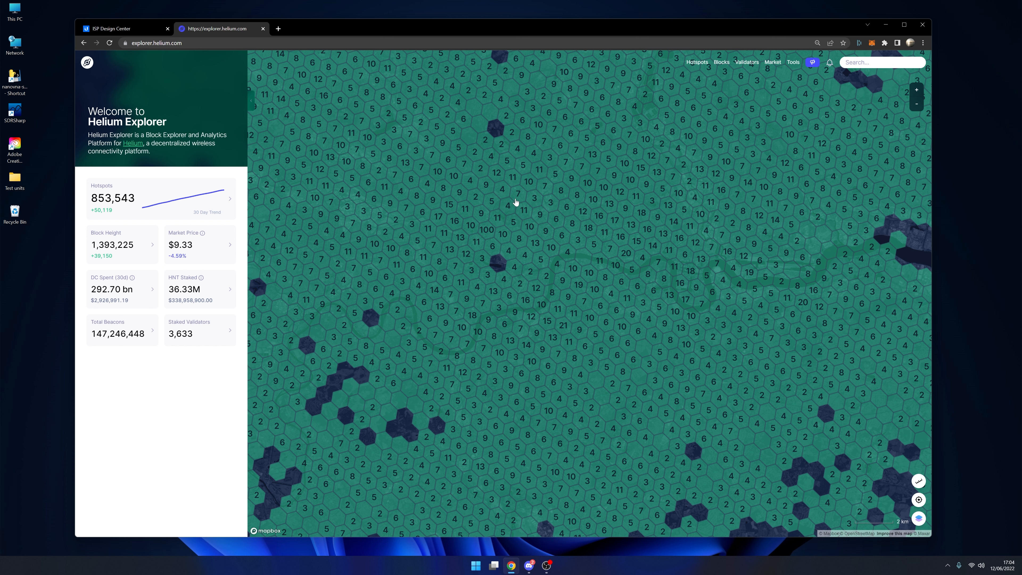
scroll(655, 247, up, 3)
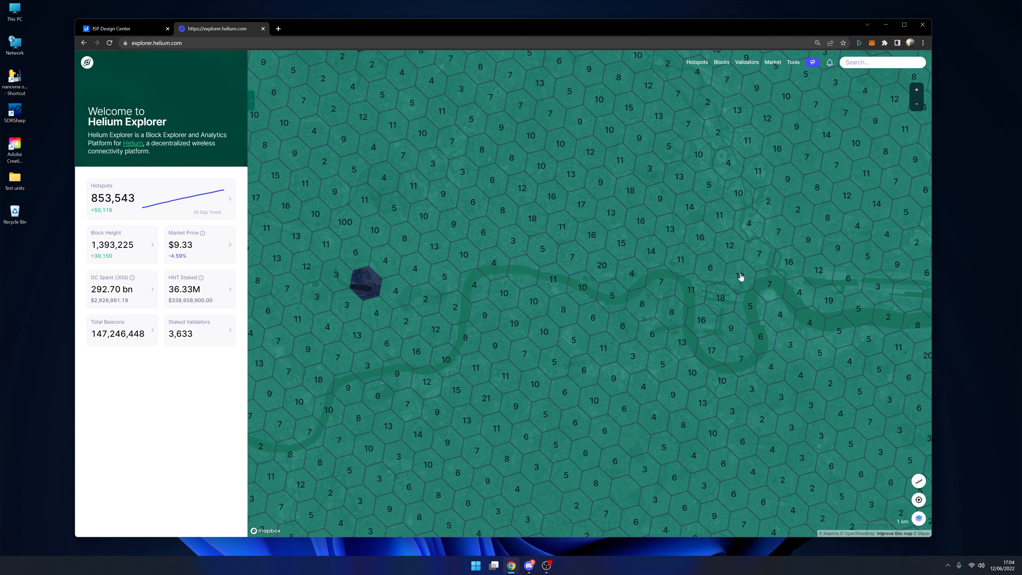
scroll(736, 258, down, 5)
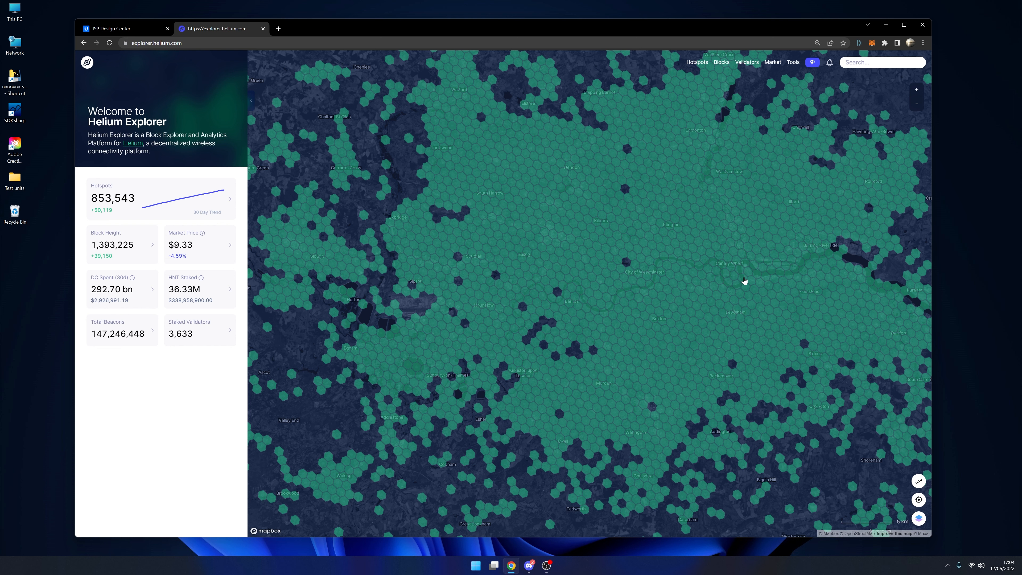
scroll(744, 280, down, 1)
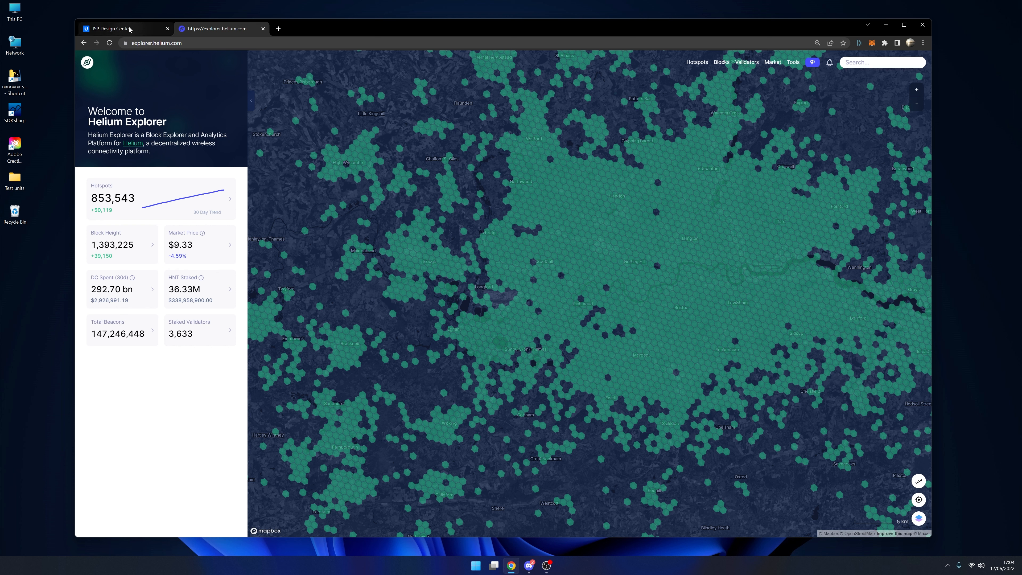
- Switch to ISP Design Center and place a point-to-multipoint access point at Canary Wharf in London
click(91, 29)
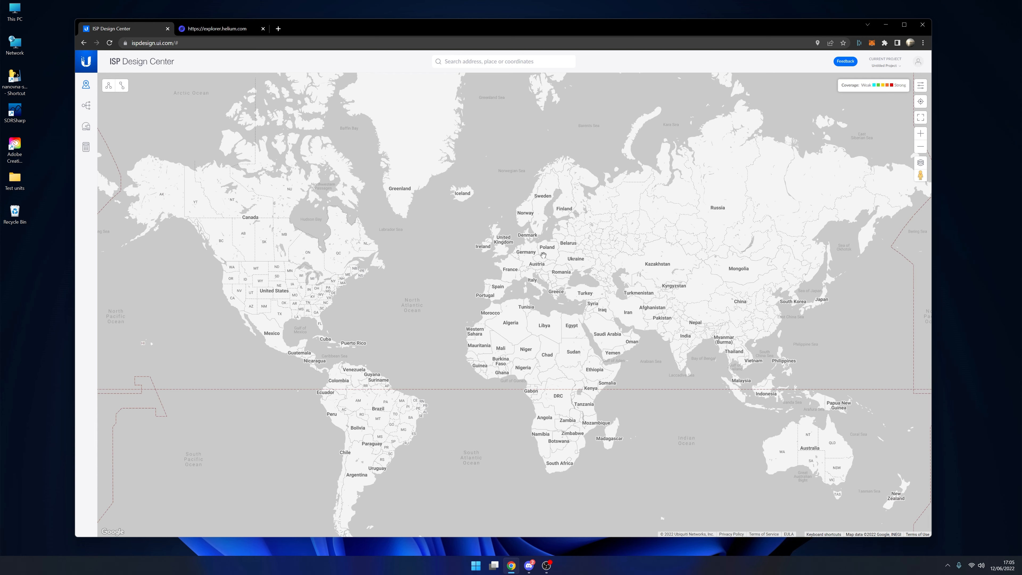
scroll(543, 287, up, 2)
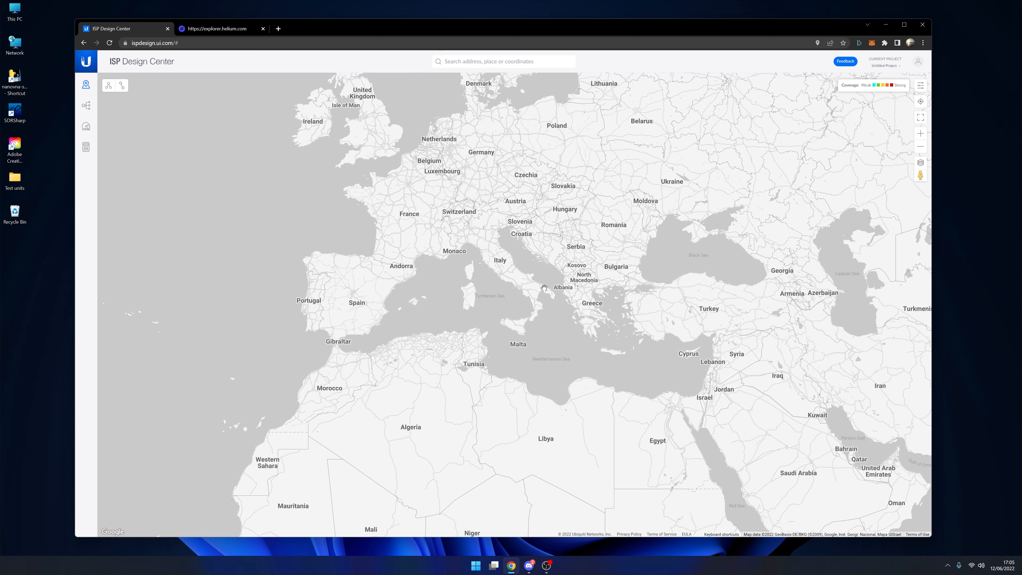
drag(440, 225, 667, 293)
scroll(600, 228, up, 4)
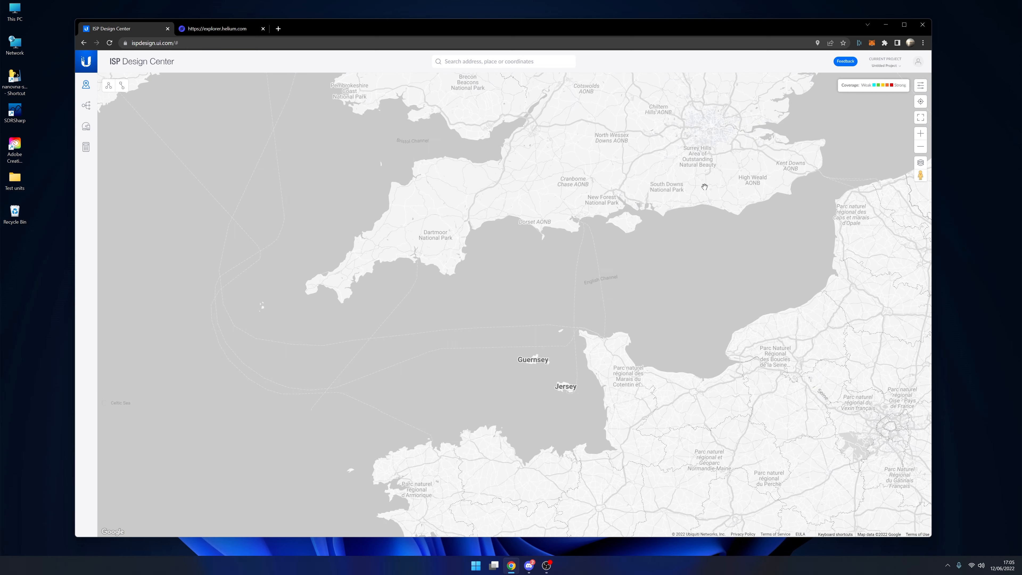
scroll(650, 239, up, 3)
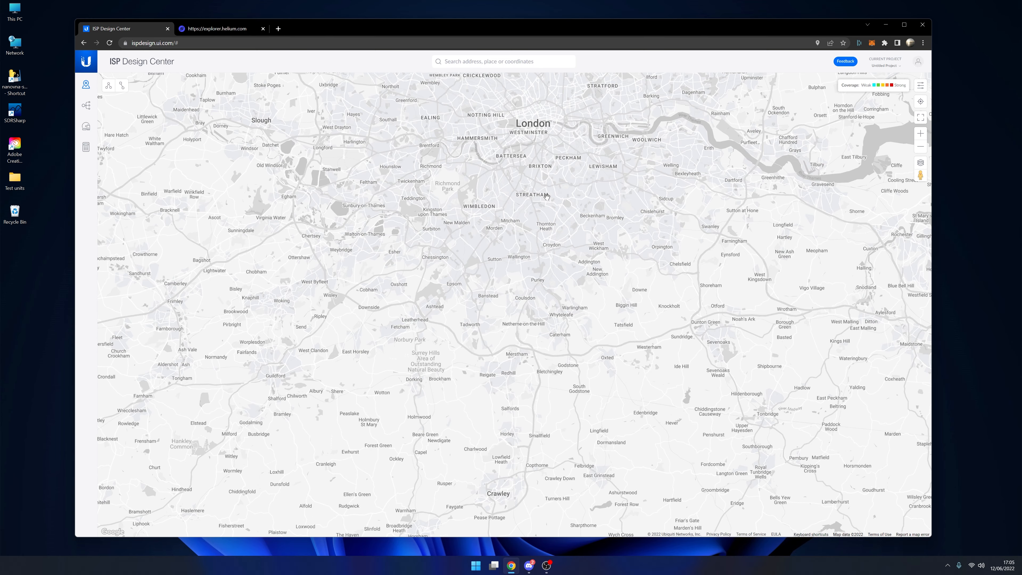
drag(546, 196, 569, 275)
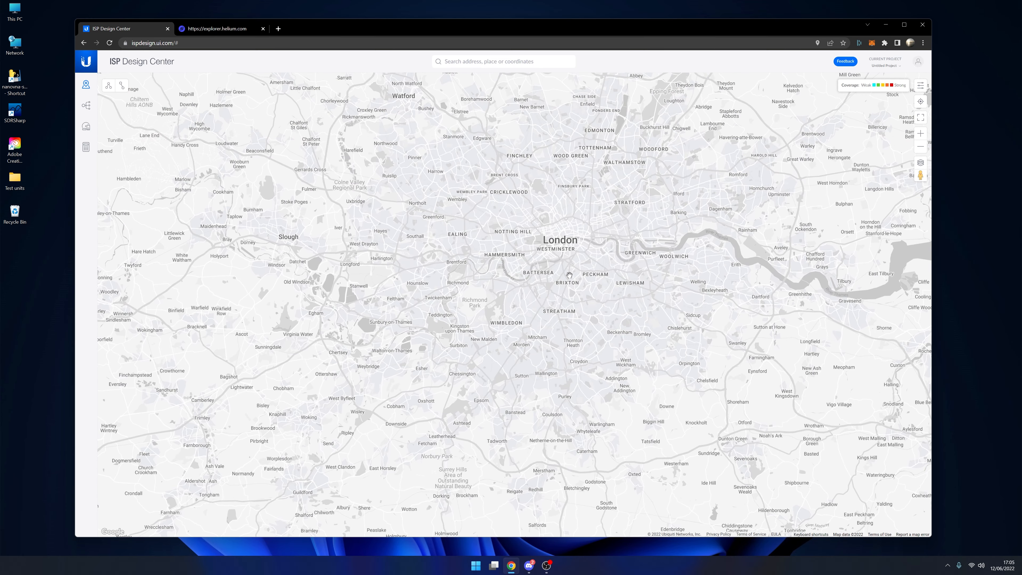
scroll(568, 275, up, 2)
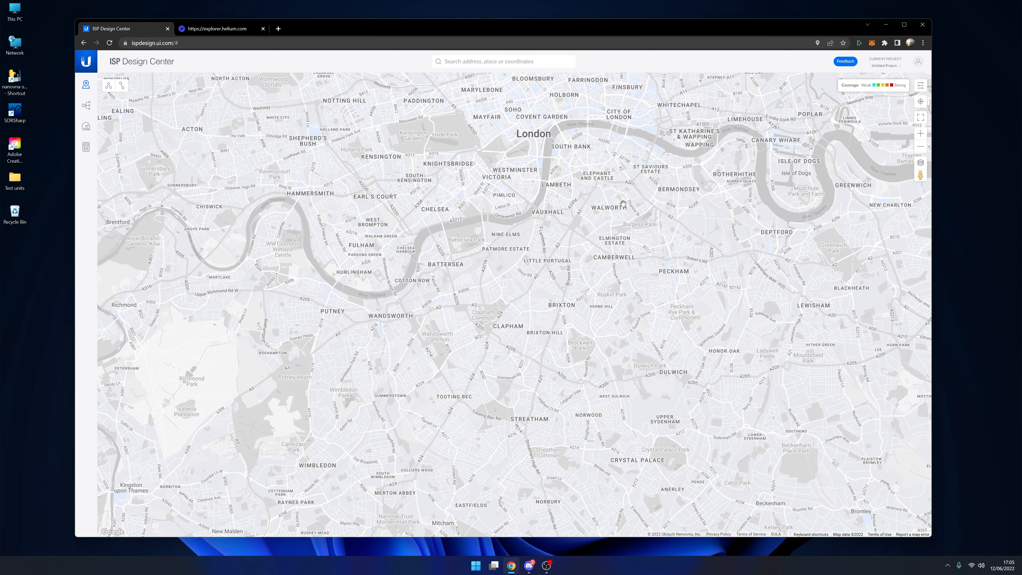
drag(623, 204, 346, 297)
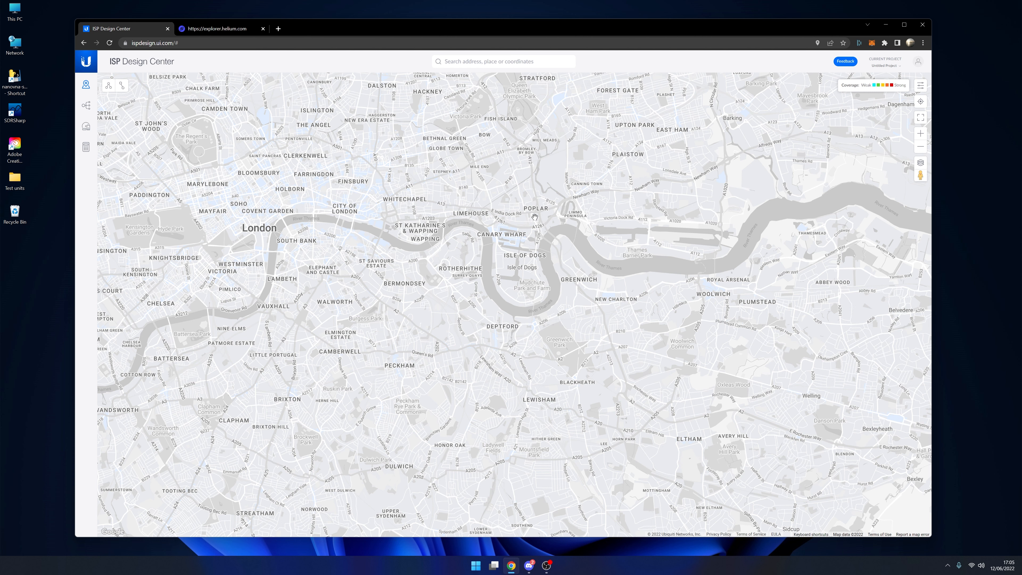
scroll(534, 218, up, 4)
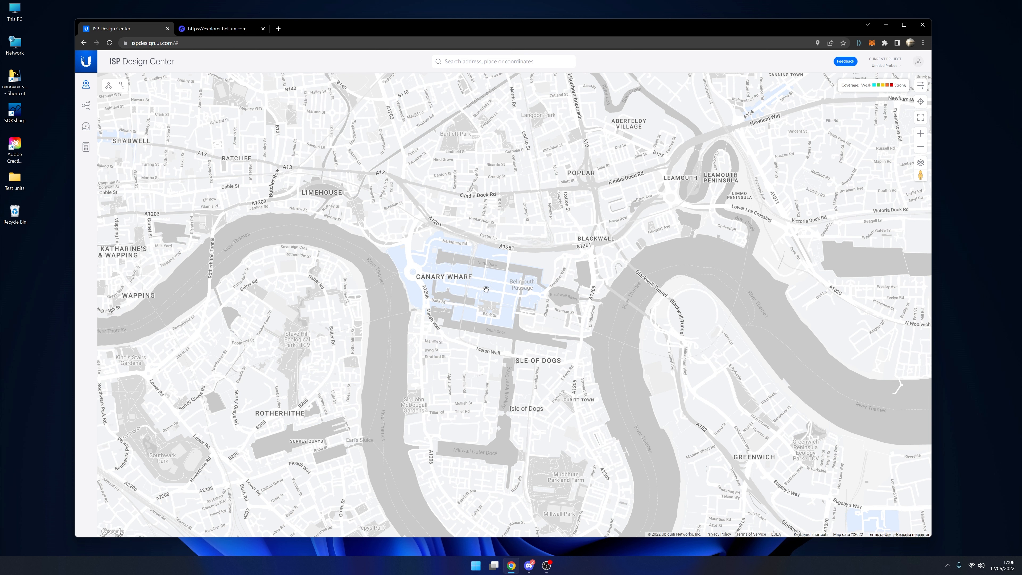
click(108, 87)
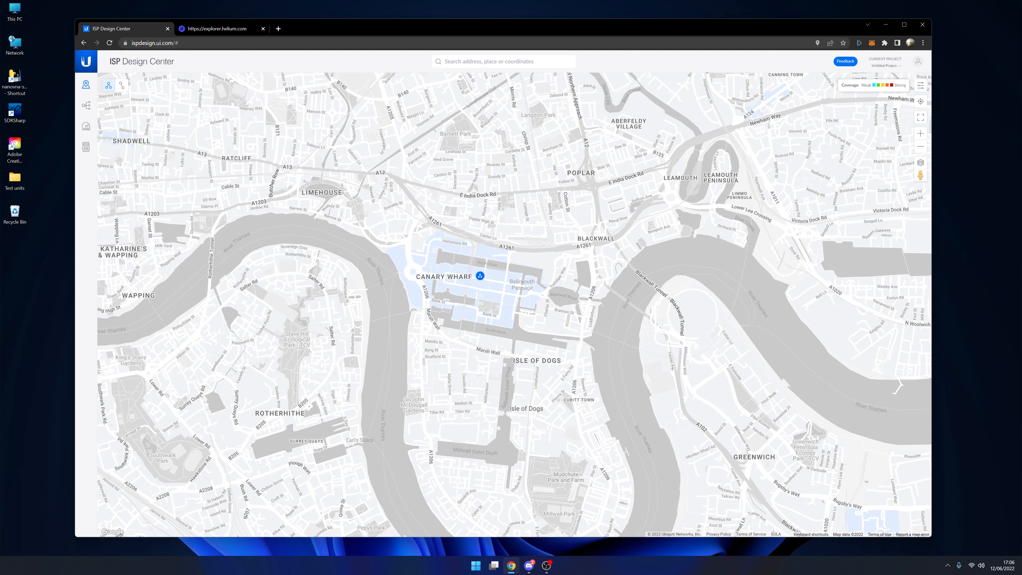
click(479, 276)
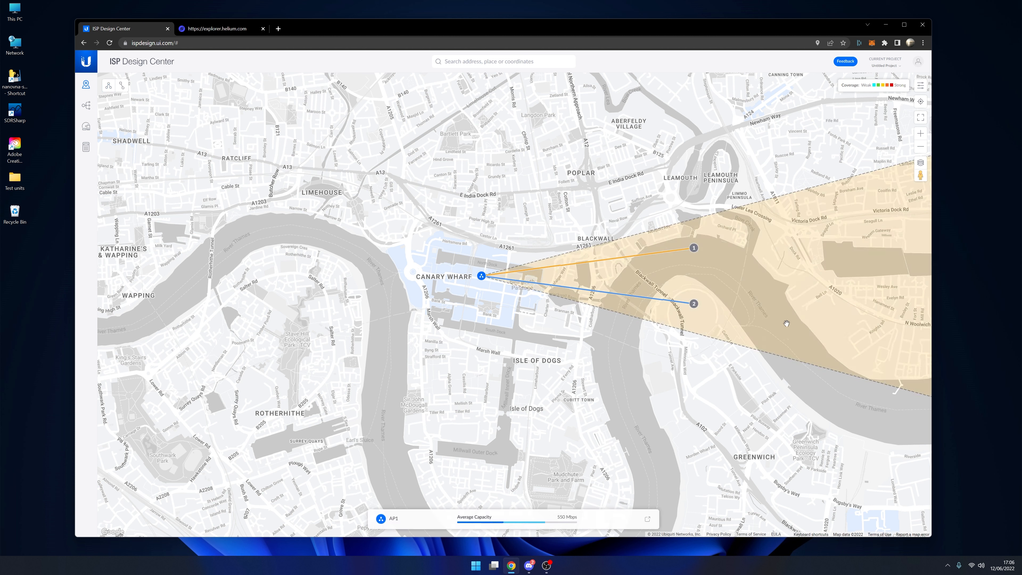
- Open the link details of the Canary Wharf access point and set product selection to Manual
scroll(729, 295, down, 2)
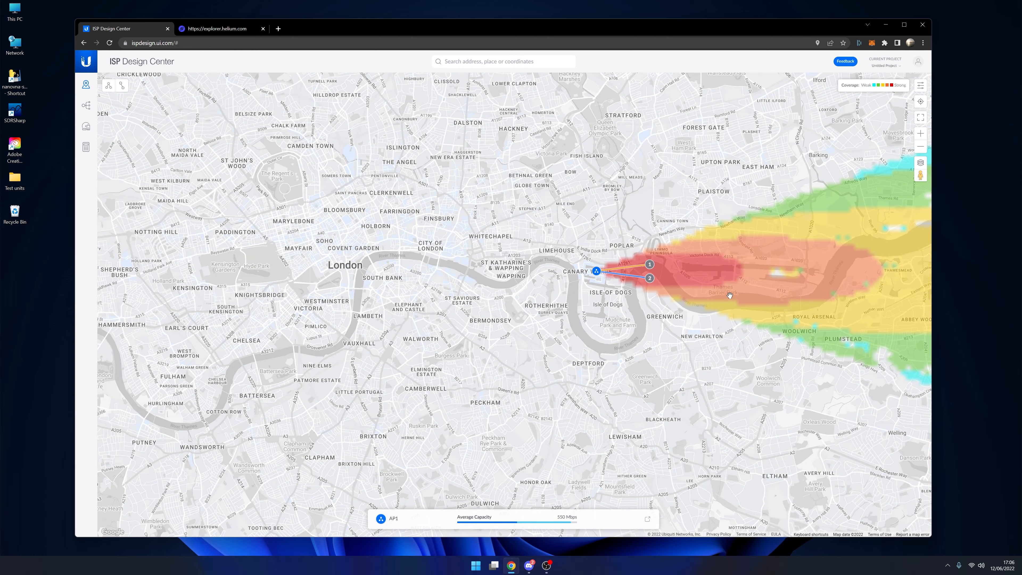
scroll(729, 295, down, 1)
drag(830, 318, 601, 290)
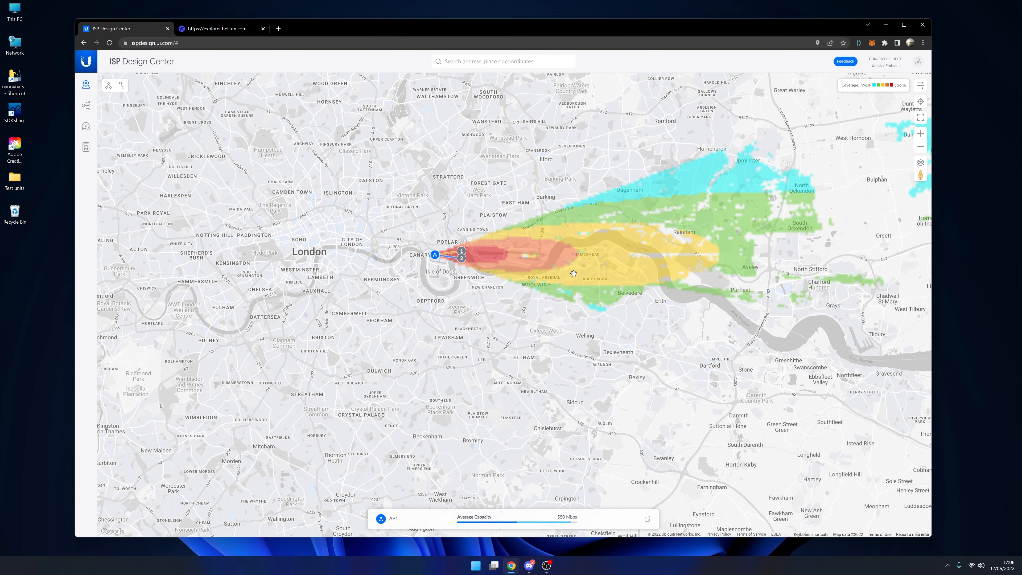
click(435, 259)
click(647, 519)
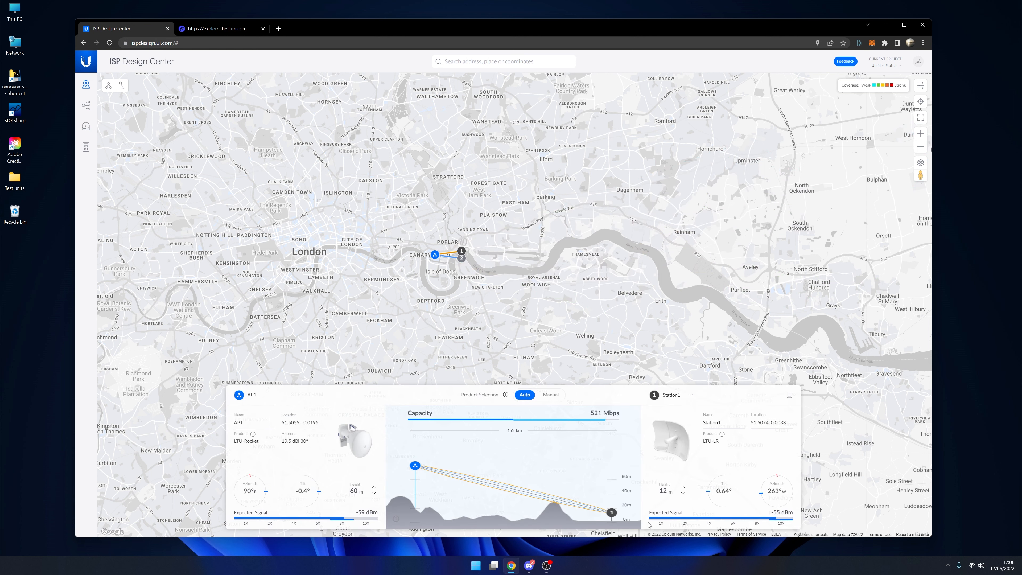
click(551, 395)
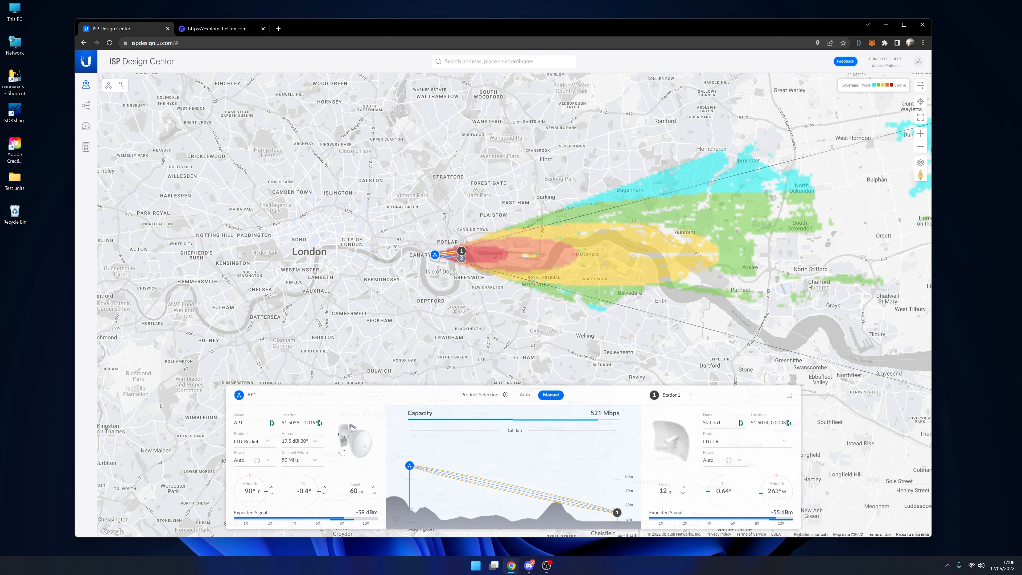
- Replace the AP product filter with 900 MHz and choose the Rocket M900 for AP1
click(267, 441)
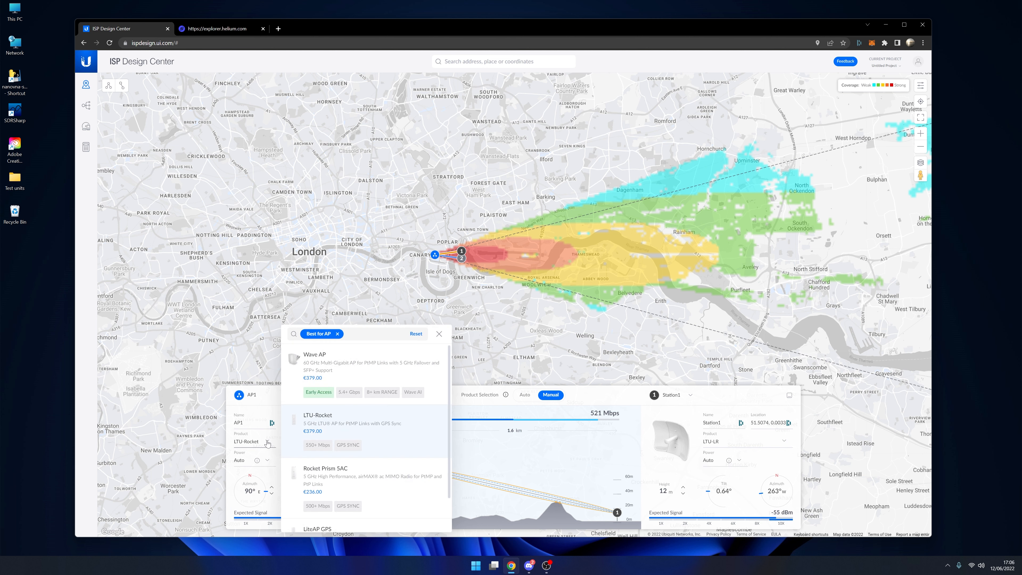
click(416, 334)
scroll(344, 412, down, 3)
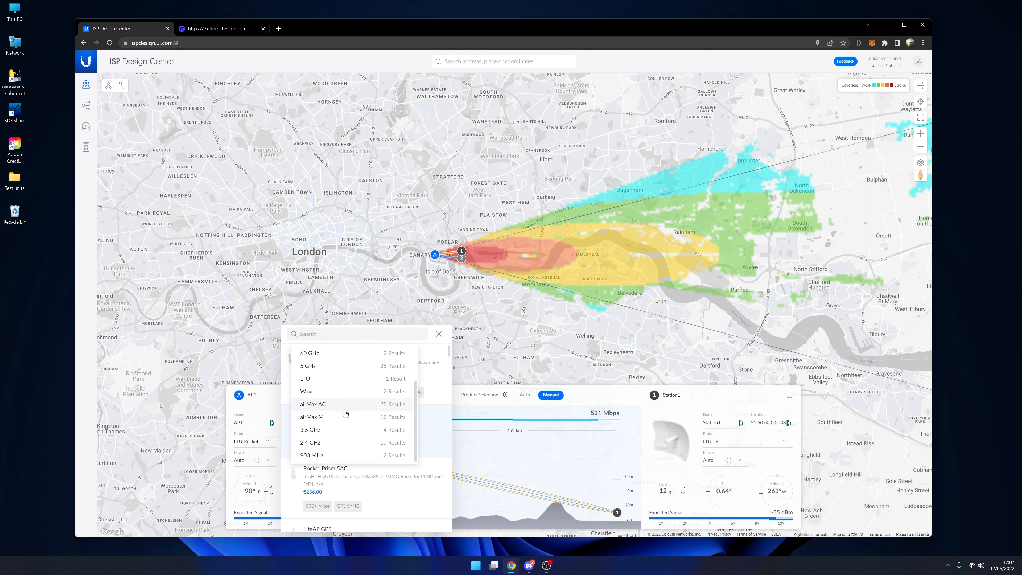
click(319, 458)
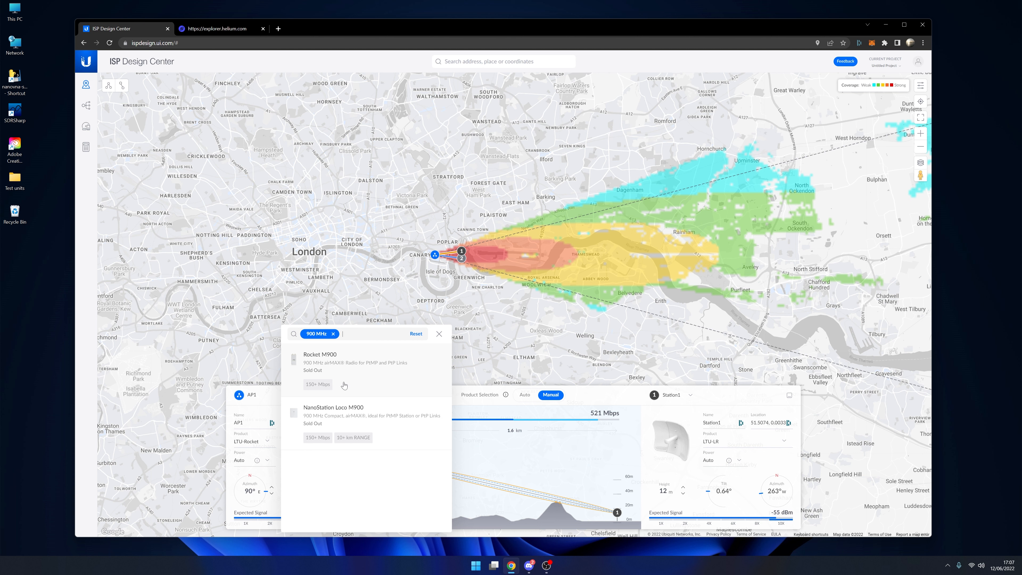
click(366, 380)
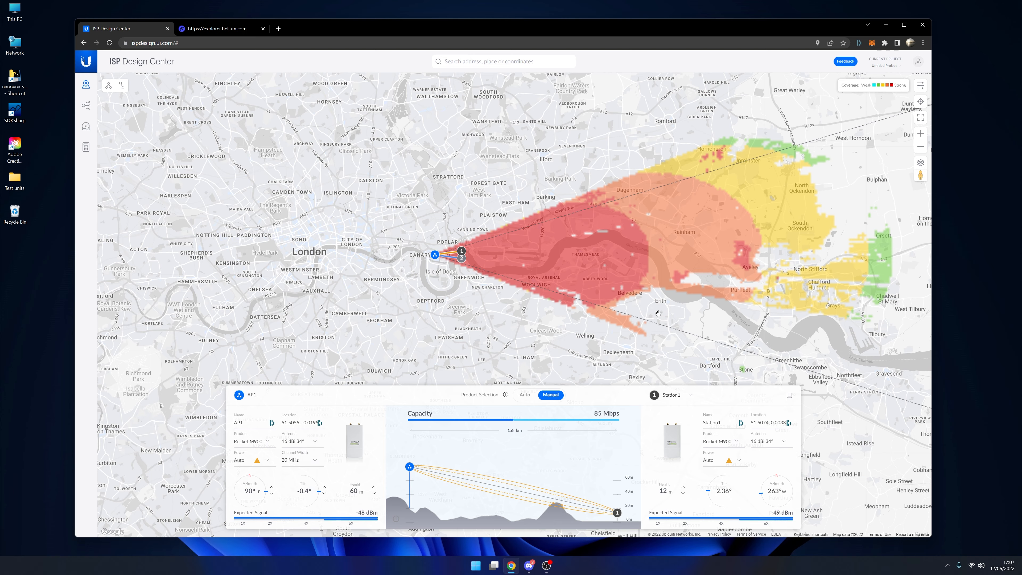
- Give AP1 a custom antenna with 8 dBi gain and a 360° beamwidth
scroll(680, 313, down, 1)
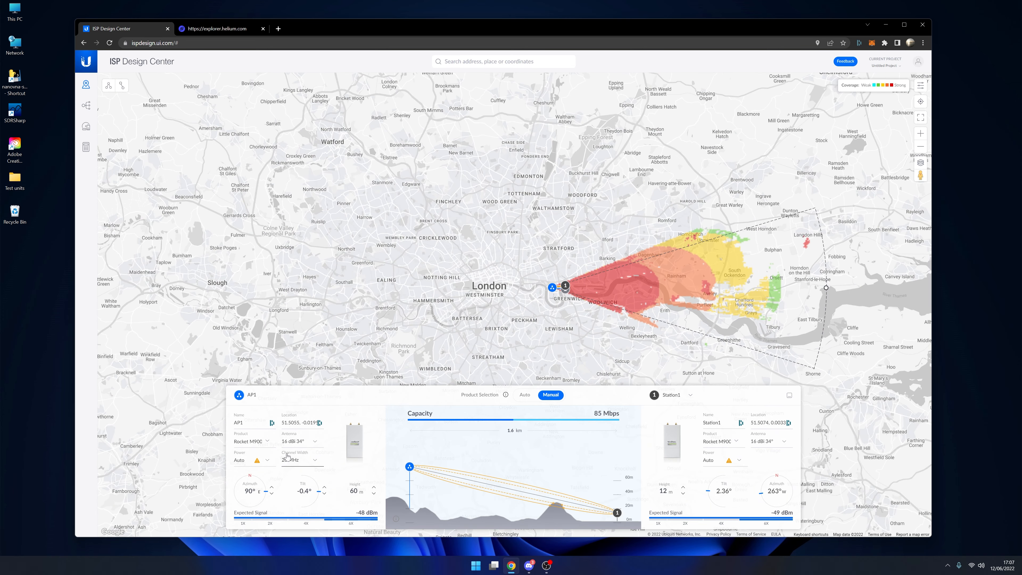
click(291, 442)
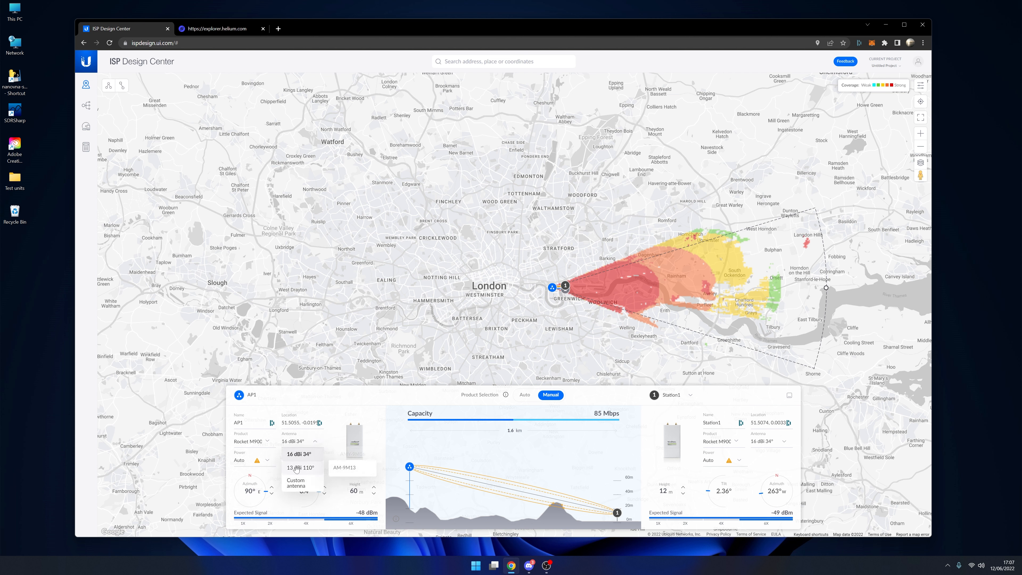
click(298, 485)
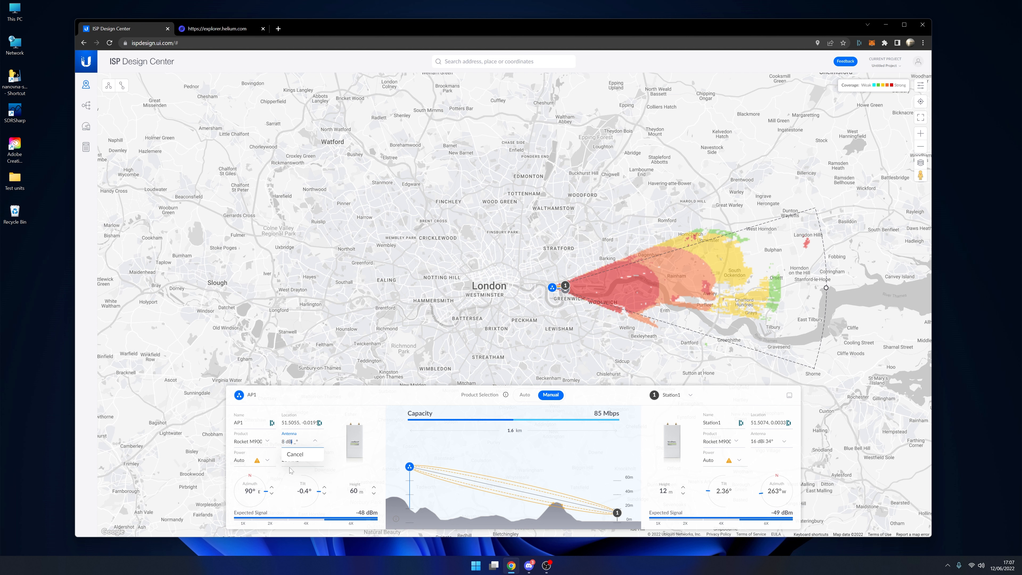
text(8360)
key(Return)
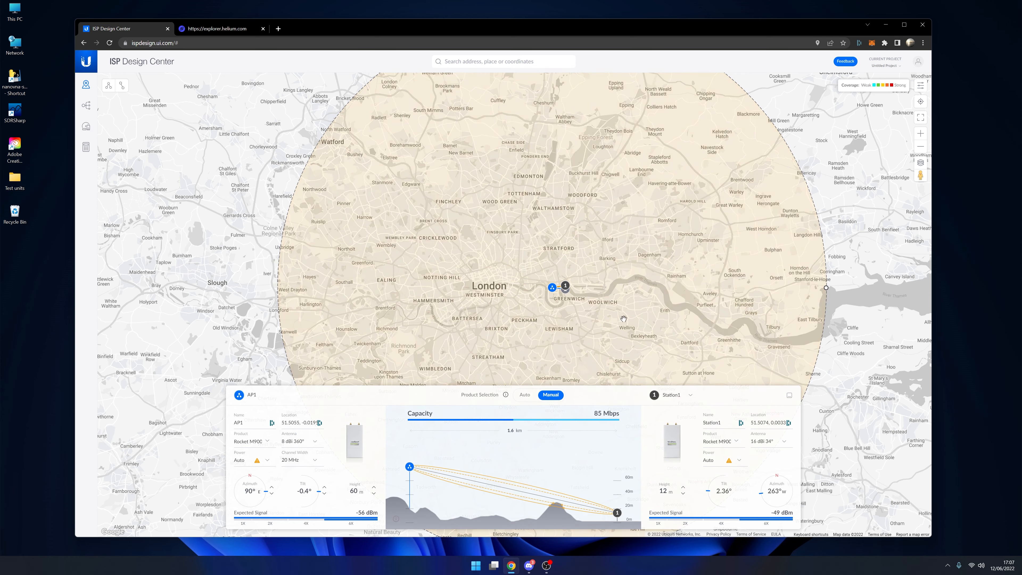
- Check the omnidirectional coverage around London and set AP1's height to 12 m
scroll(673, 313, down, 1)
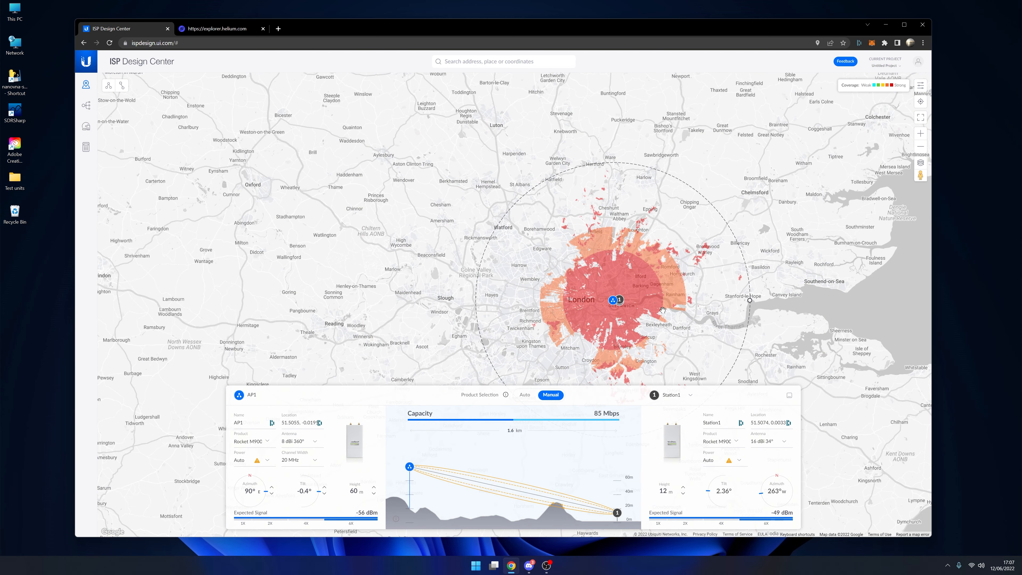
scroll(663, 309, up, 1)
drag(562, 241, 498, 174)
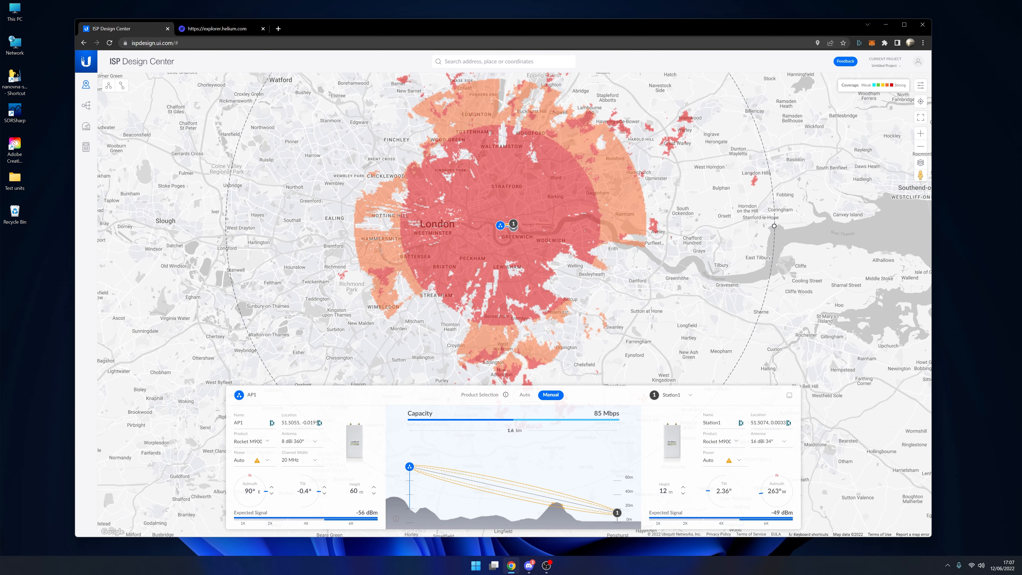
drag(358, 491, 346, 490)
text(12)
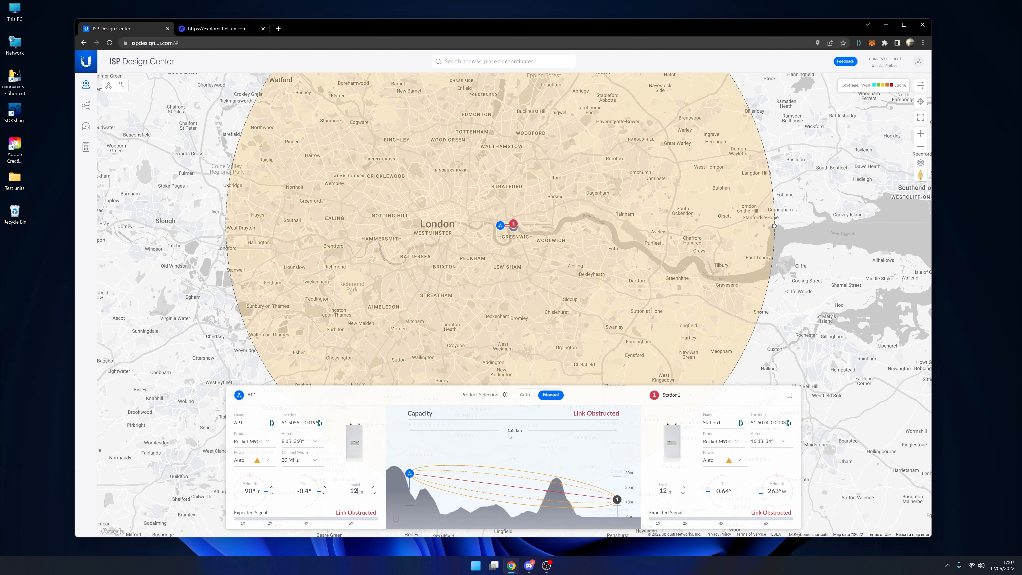
- Set AP1's channel width to 3 MHz and select Auto for its power
click(302, 463)
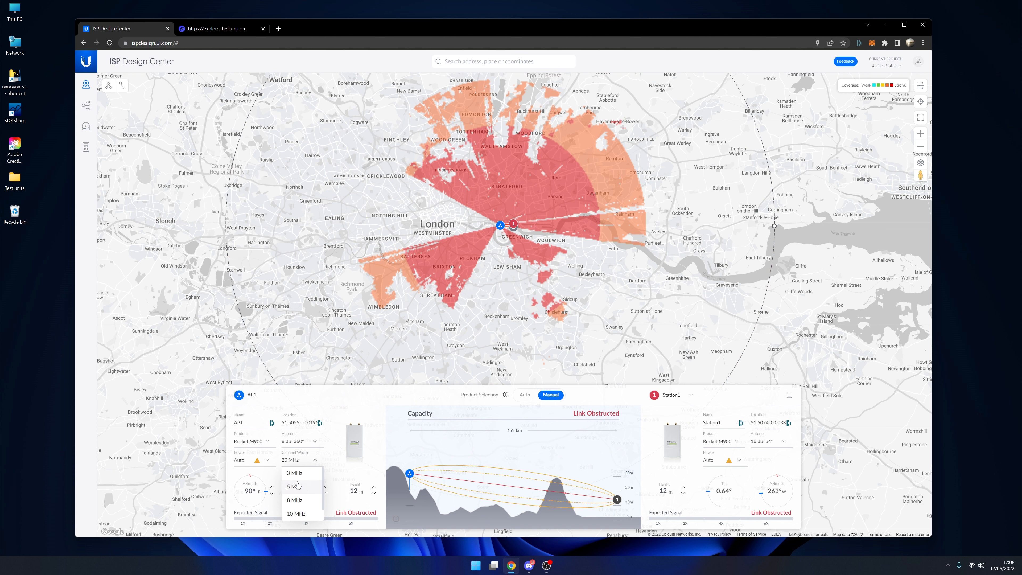
click(294, 473)
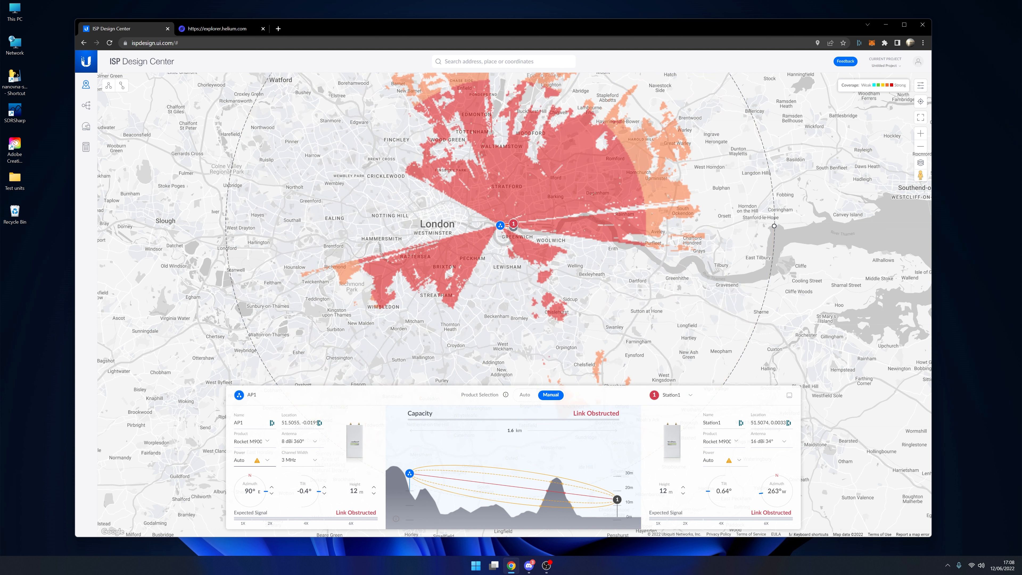
click(268, 463)
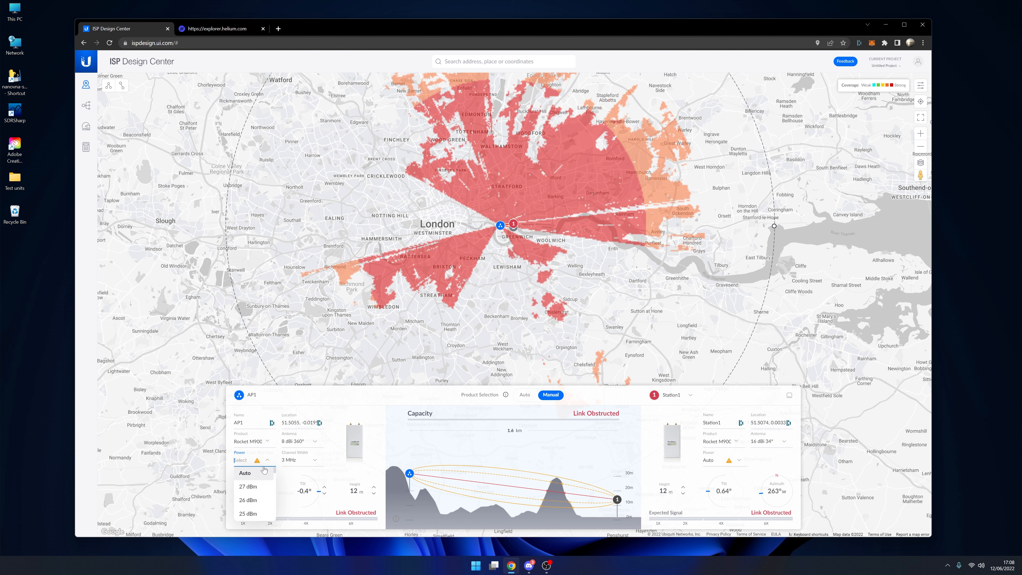
click(246, 472)
mouse_move(254, 466)
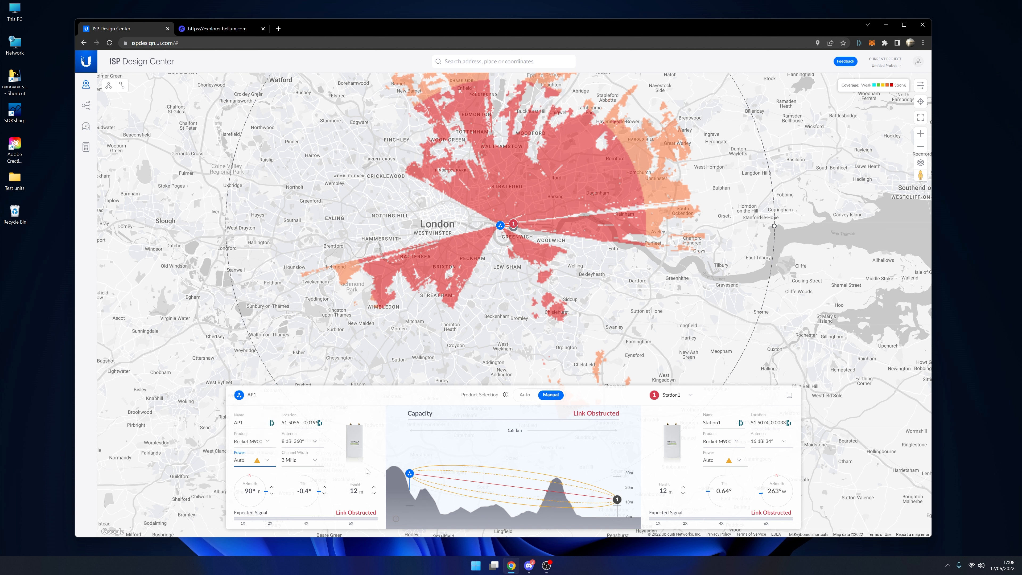
- Set AP1's azimuth and tilt both to 0°
click(334, 477)
double_click(249, 490)
text(0)
drag(308, 491, 292, 490)
text(0)
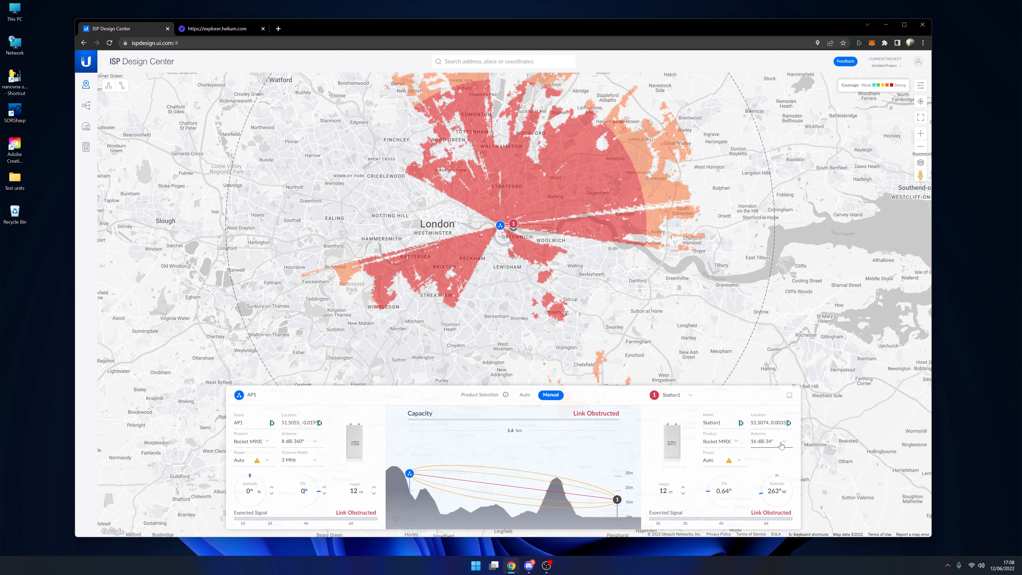
- Give Station1 a custom antenna with 5 dBi gain and a 360° beamwidth
click(768, 443)
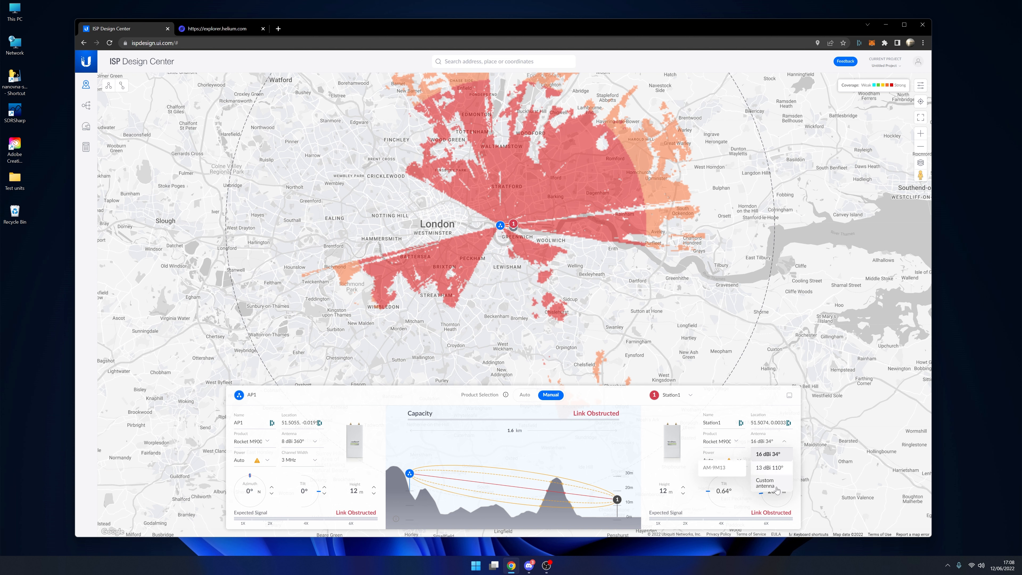
click(766, 485)
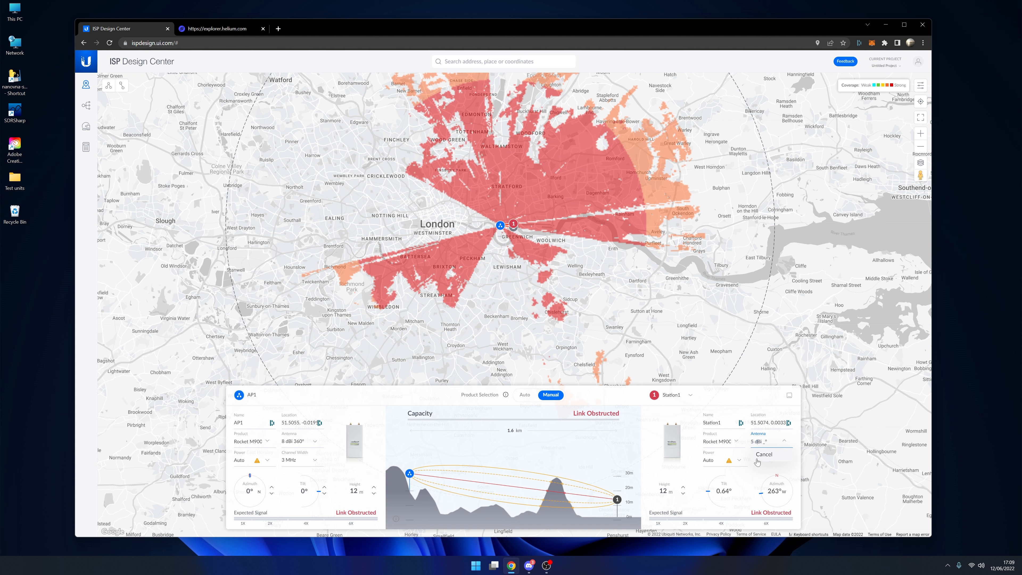
text(360)
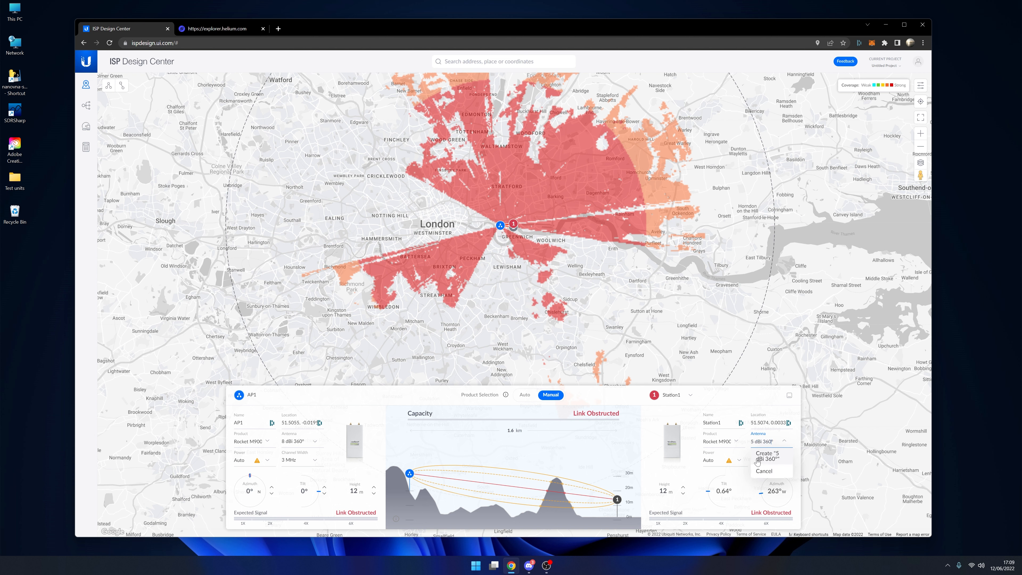
click(757, 459)
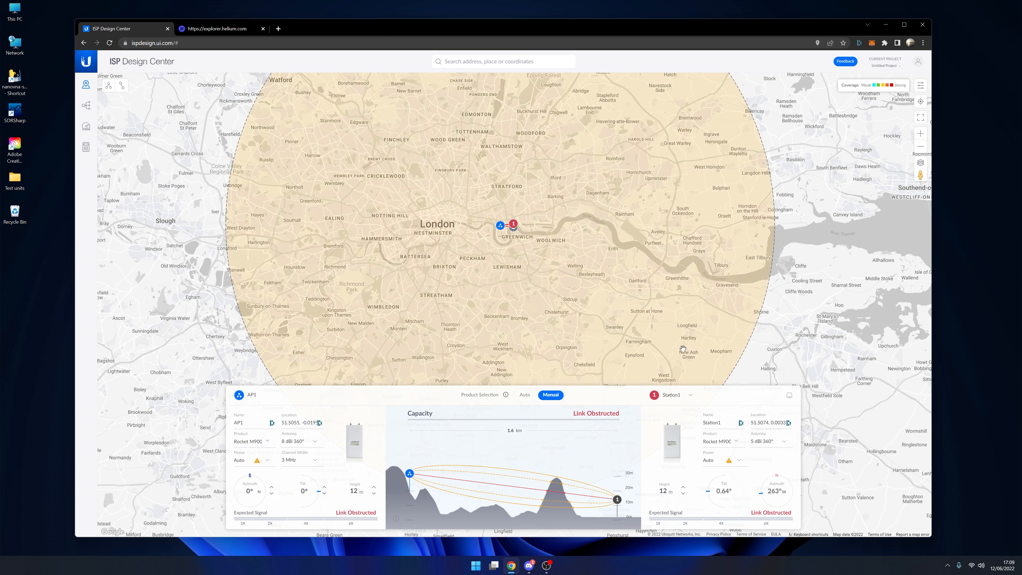
- Place Station1 near Romford and a second station near Welling, about 8.68 km from AP1, and check both links
mouse_move(513, 225)
mouse_down()
mouse_move(604, 166)
mouse_move(516, 227)
mouse_move(561, 264)
mouse_up()
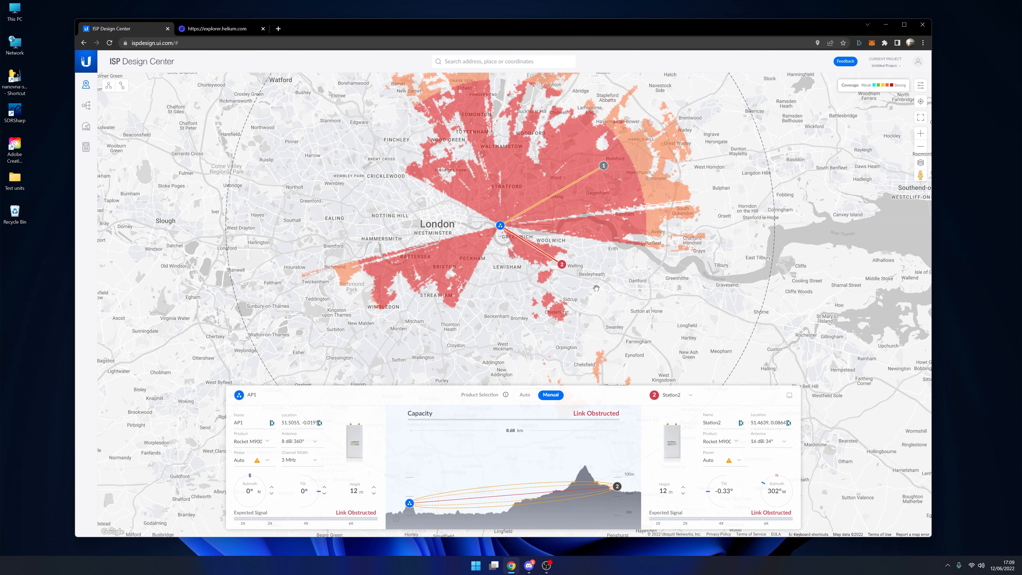
click(561, 266)
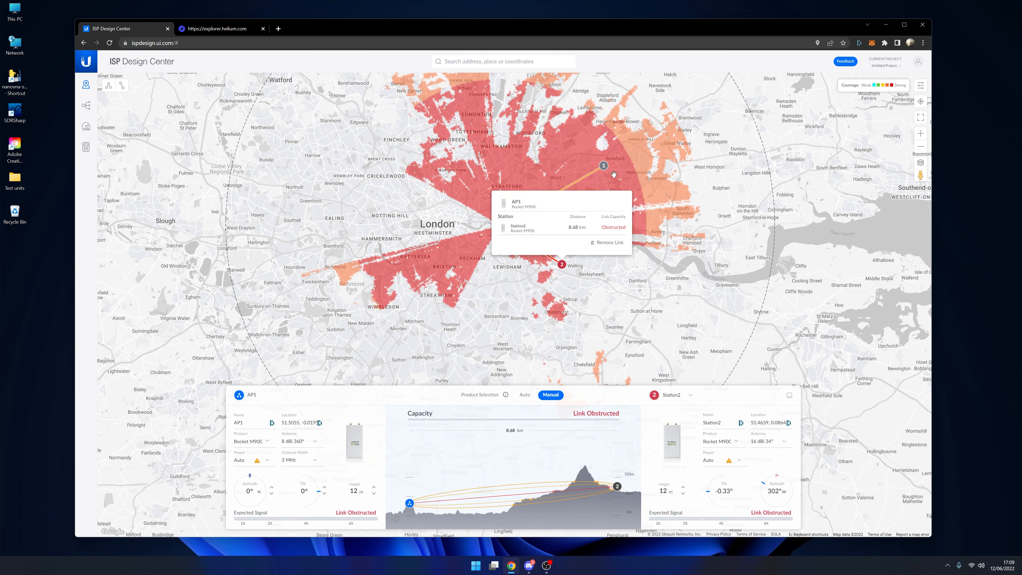
click(603, 168)
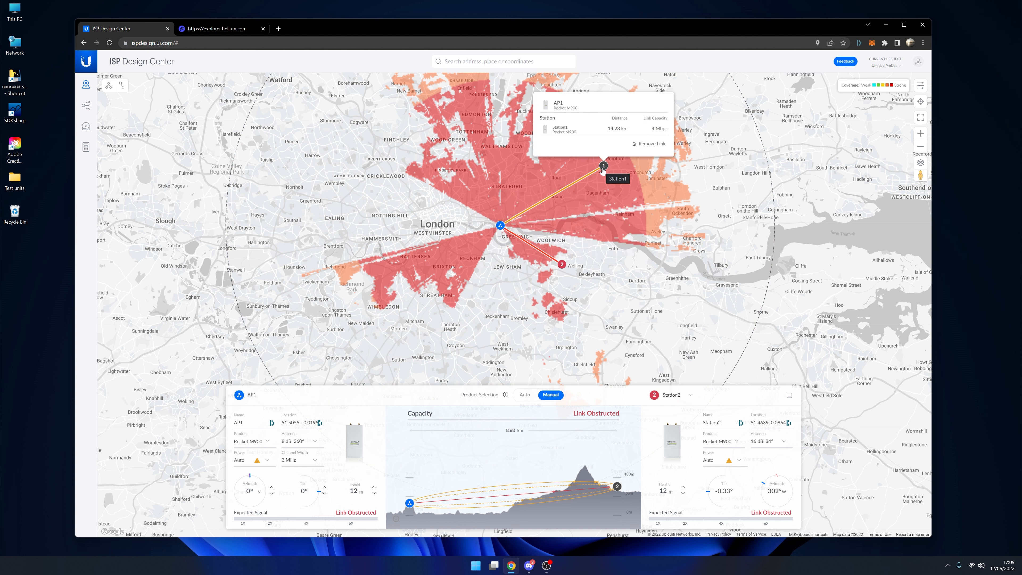
- Test Station1's link from central London, the Richmond Park area and Mitcham, ending near Beckenham, about 10.09 km south of AP1
mouse_move(602, 171)
mouse_down()
mouse_move(488, 221)
mouse_move(429, 221)
mouse_up()
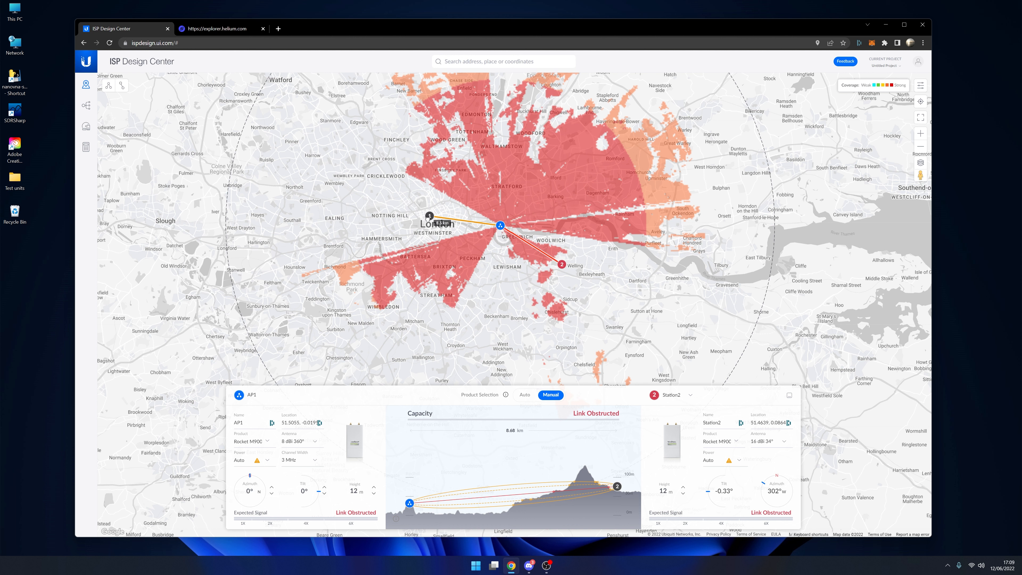
click(430, 216)
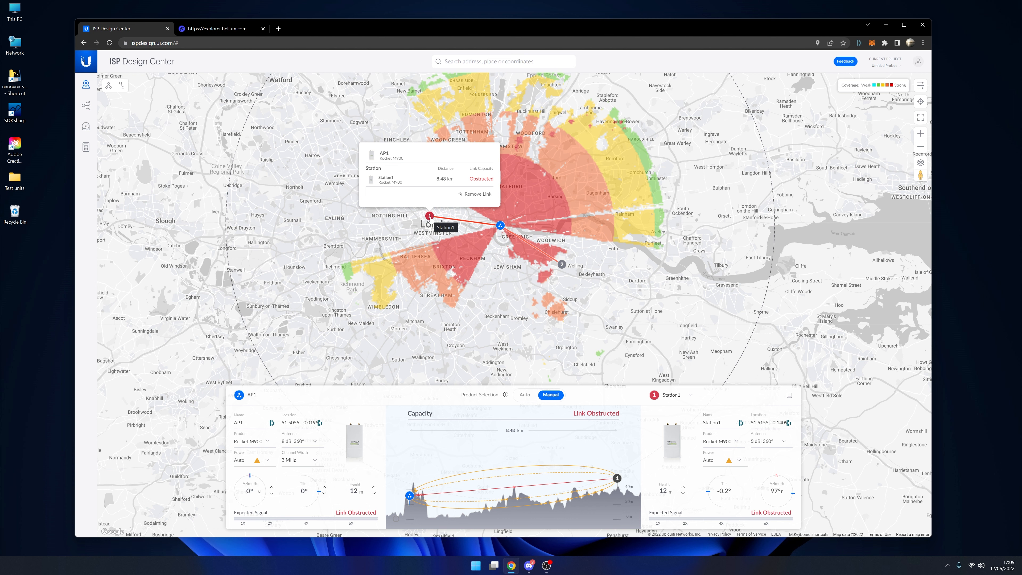
drag(430, 218, 350, 290)
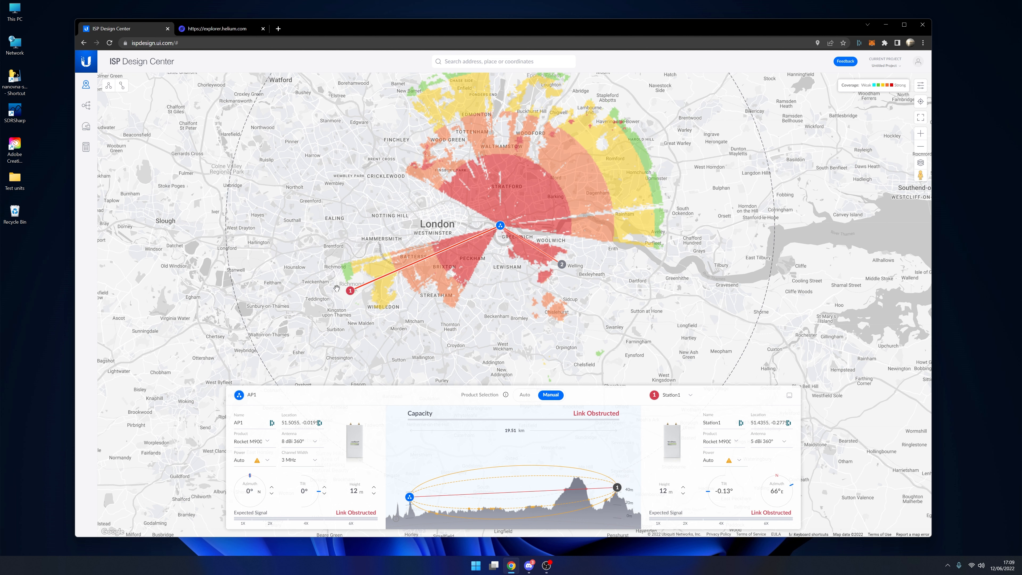
mouse_move(348, 297)
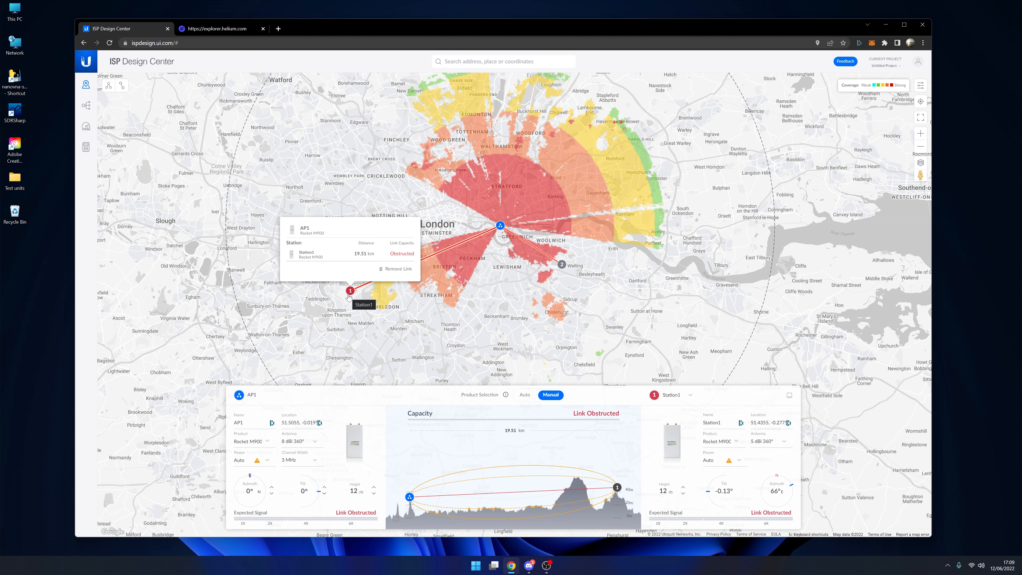
mouse_move(349, 297)
mouse_down()
mouse_move(445, 321)
mouse_move(426, 319)
mouse_up()
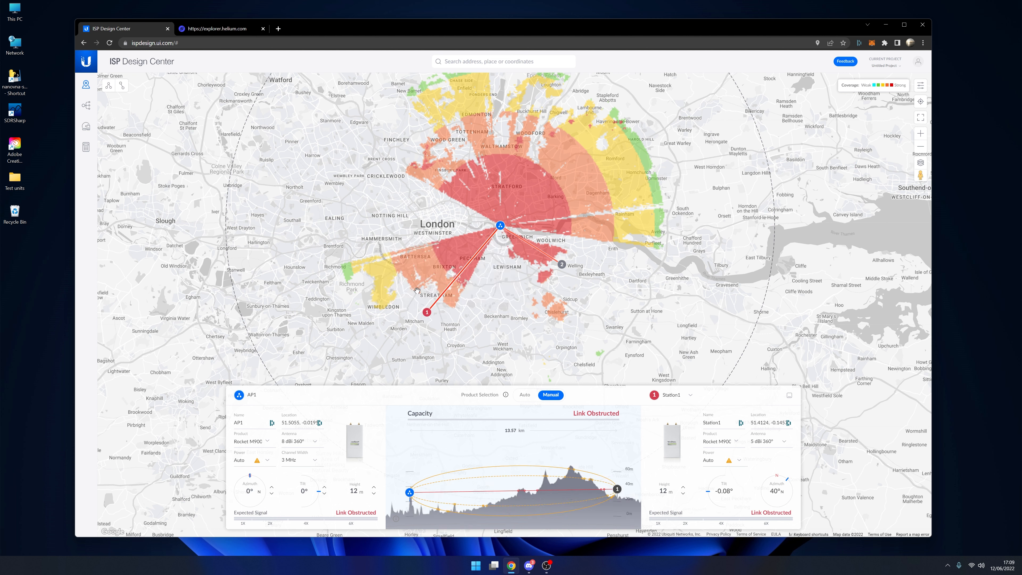
mouse_move(422, 318)
mouse_down()
mouse_move(489, 297)
mouse_move(493, 315)
mouse_up()
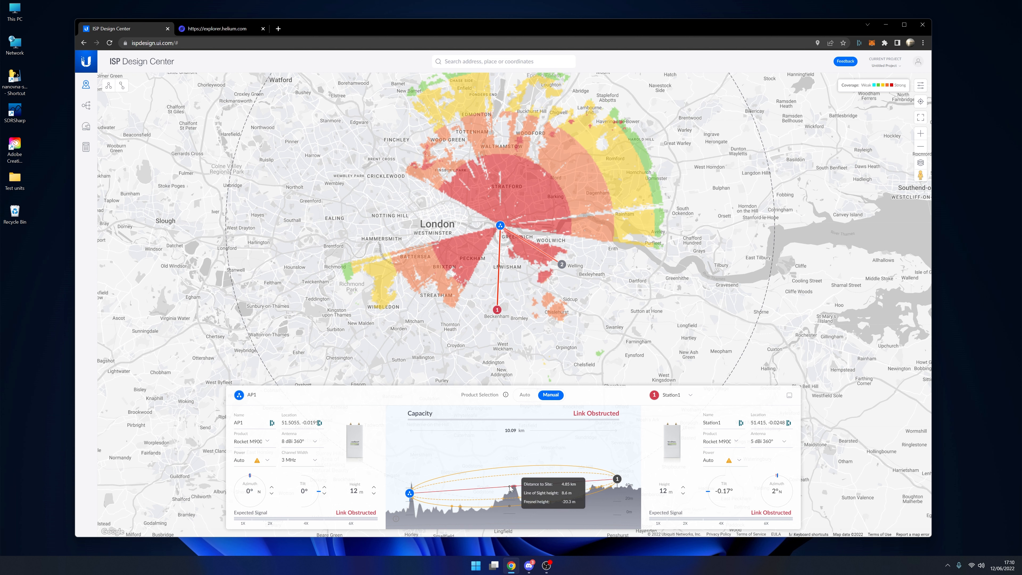
- Inspect AP1's station links and compare the wider coverage with Station2 selected
scroll(530, 229, down, 1)
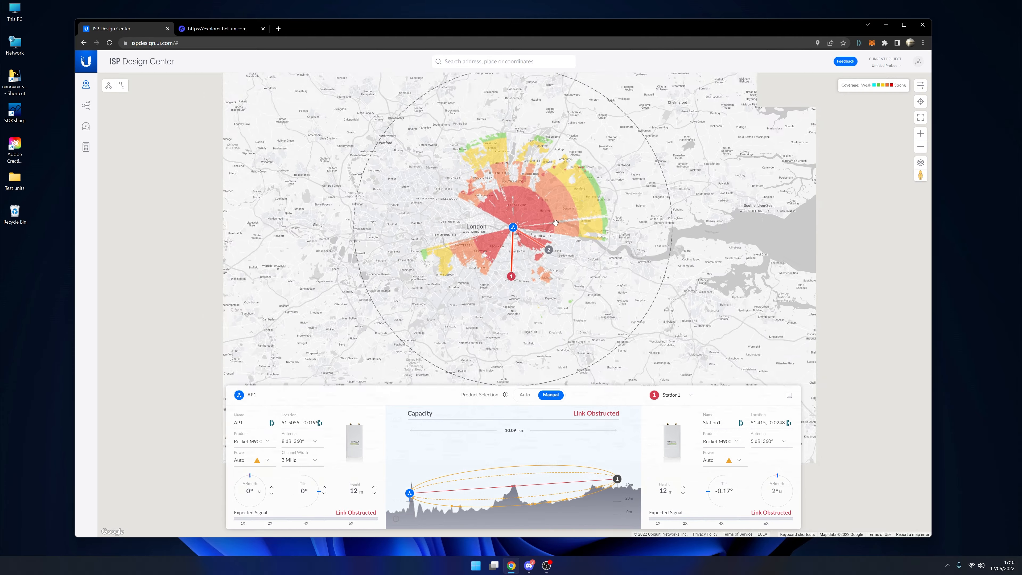
click(514, 228)
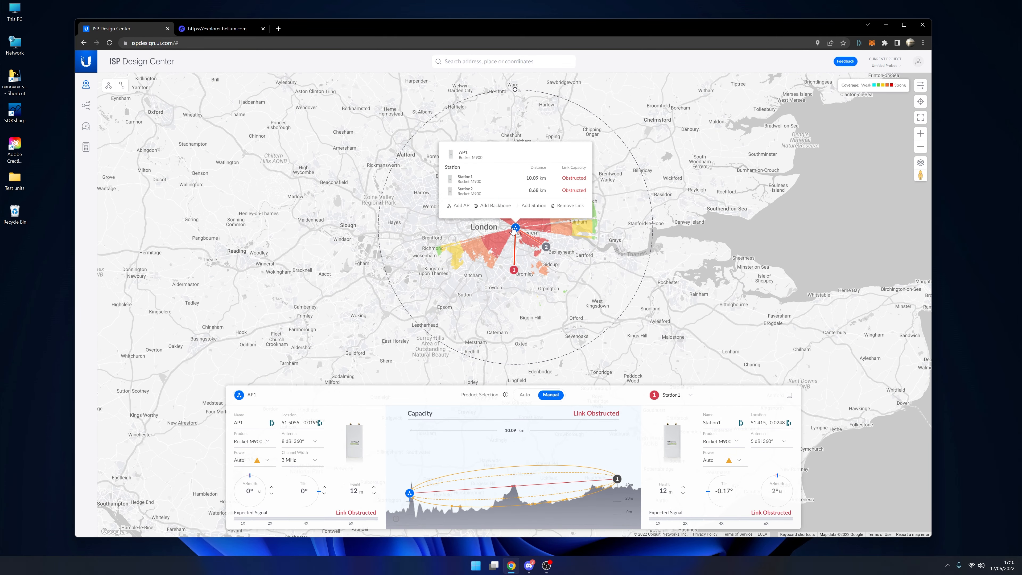
click(546, 247)
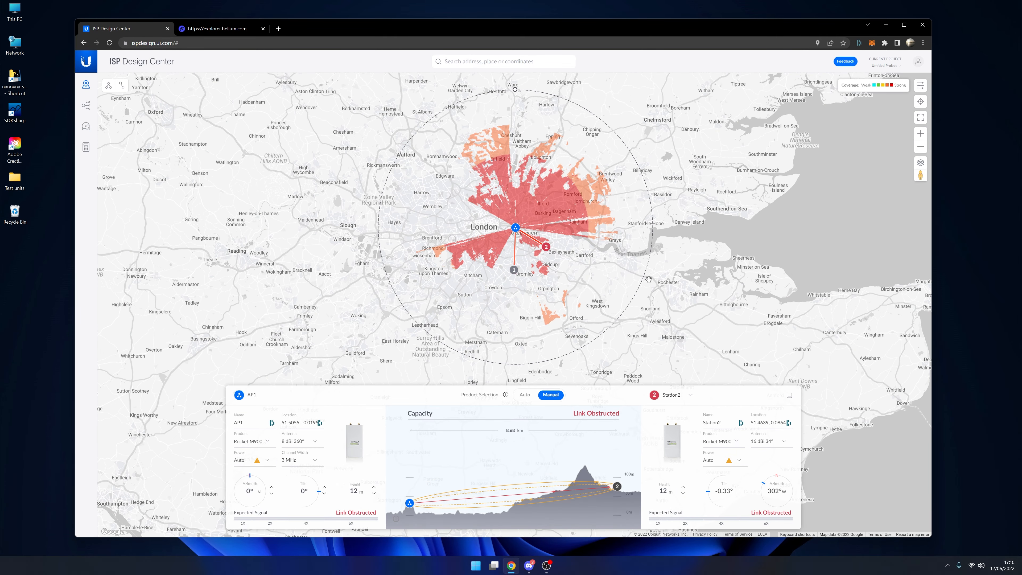